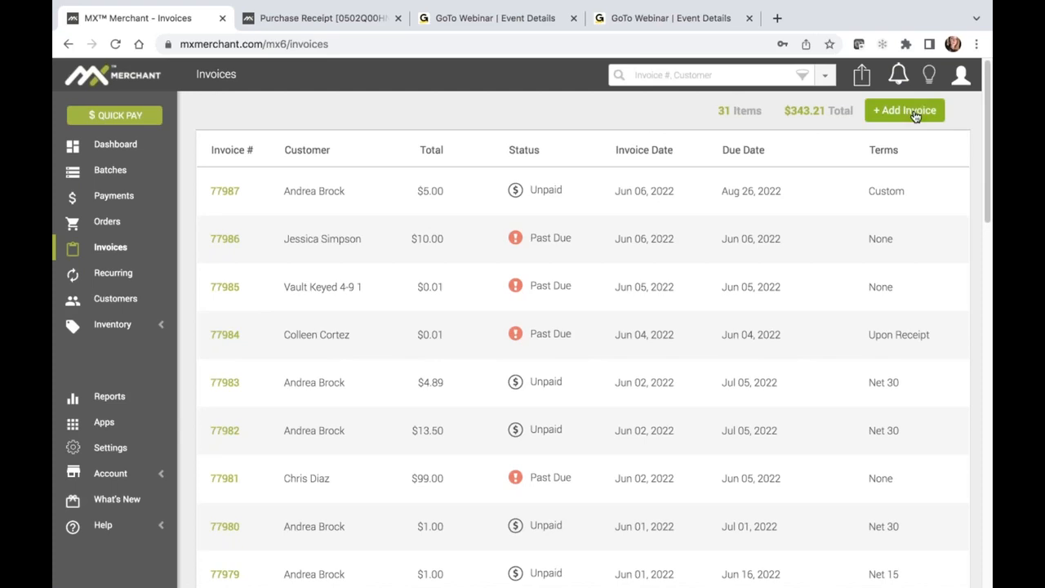
Start a new invoice for the existing customer found with "And" and add the customer's stored mobile number
{"action": "left_click", "coordinate": [915, 115]}
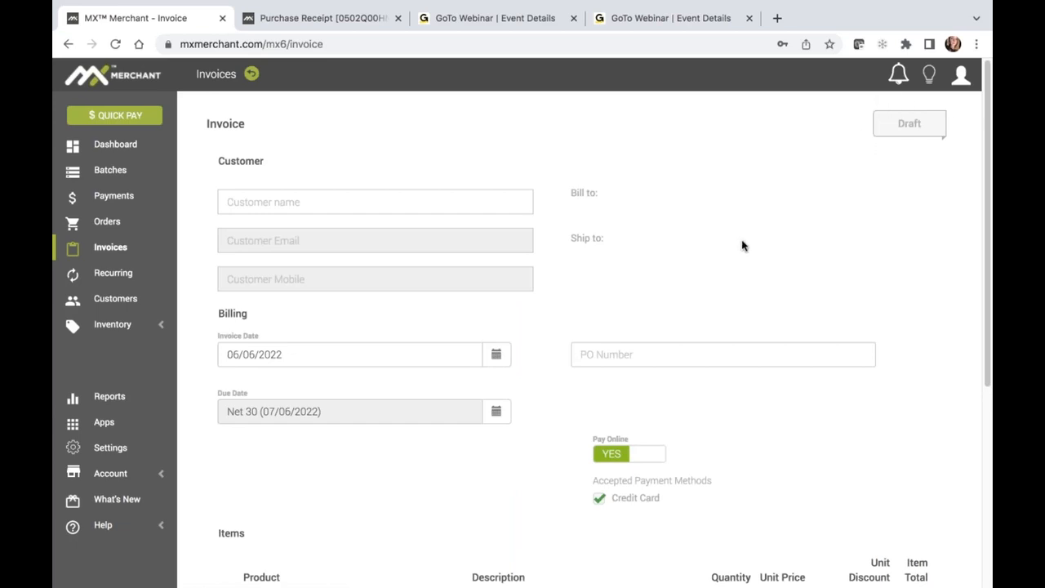
{"action": "left_click", "coordinate": [281, 204]}
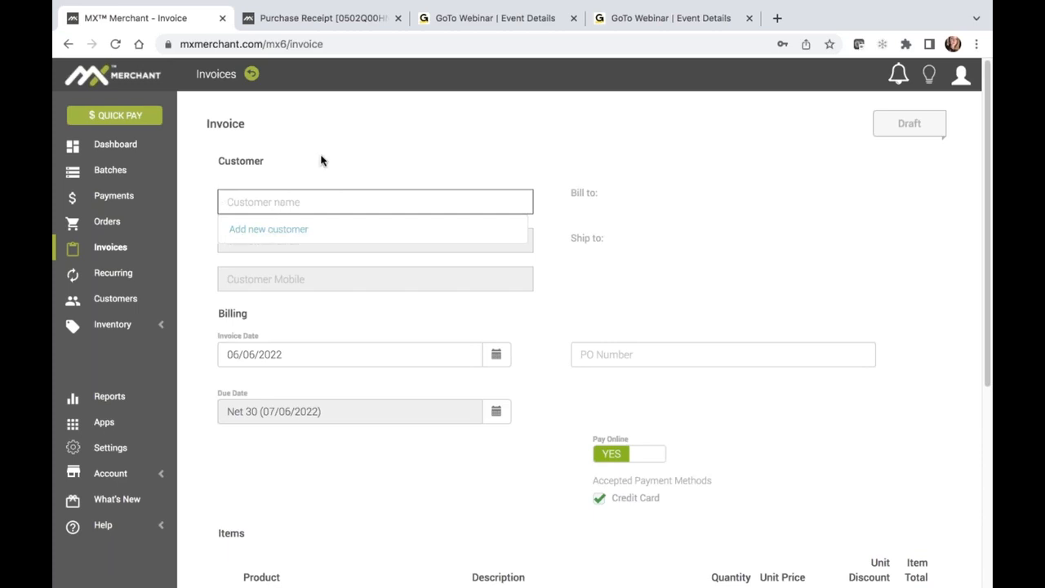
{"action": "type", "text": "And"}
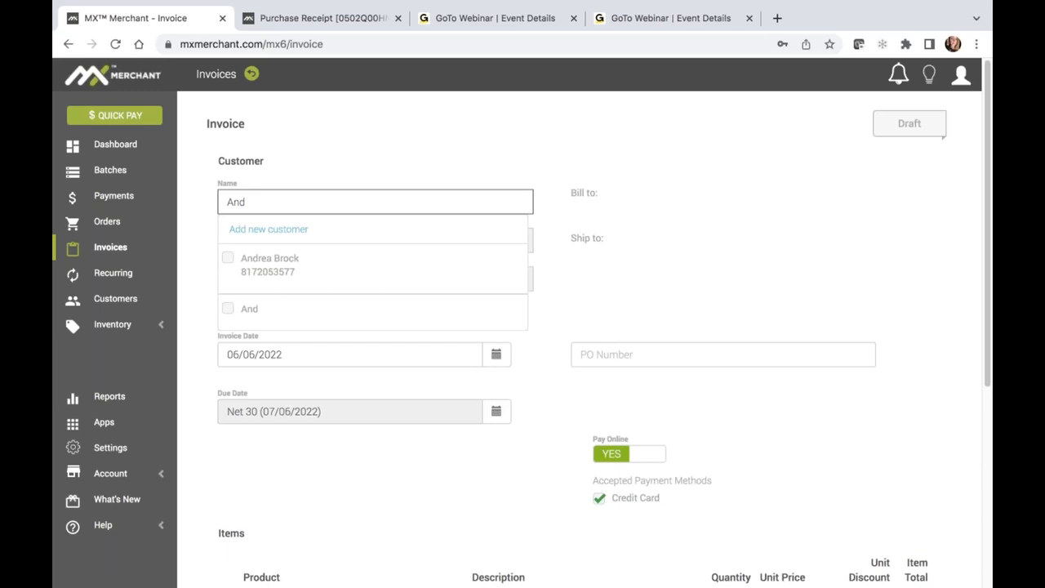
{"action": "left_click", "coordinate": [270, 259]}
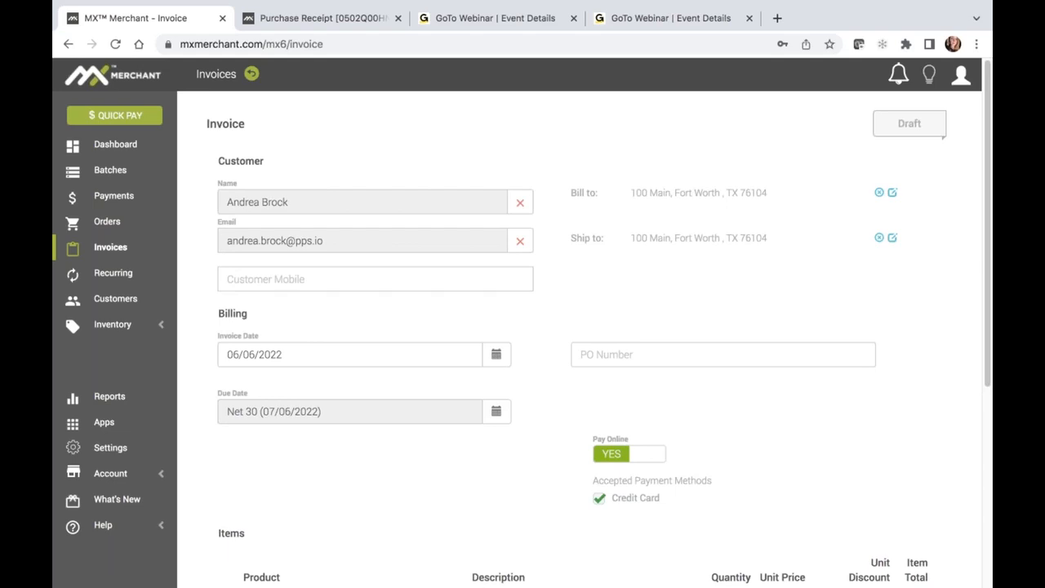
{"action": "left_click", "coordinate": [273, 279]}
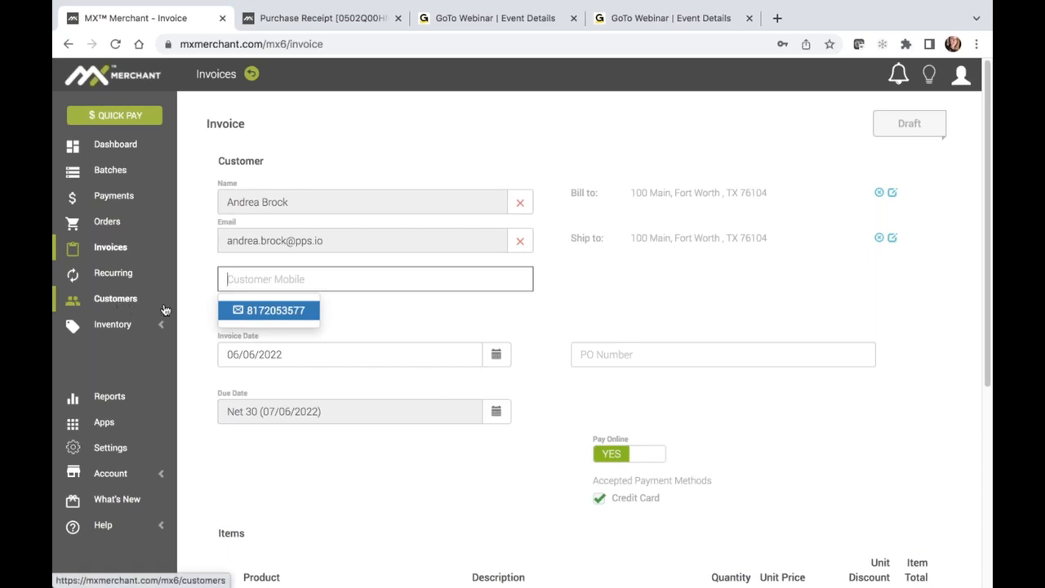
{"action": "left_click", "coordinate": [257, 314]}
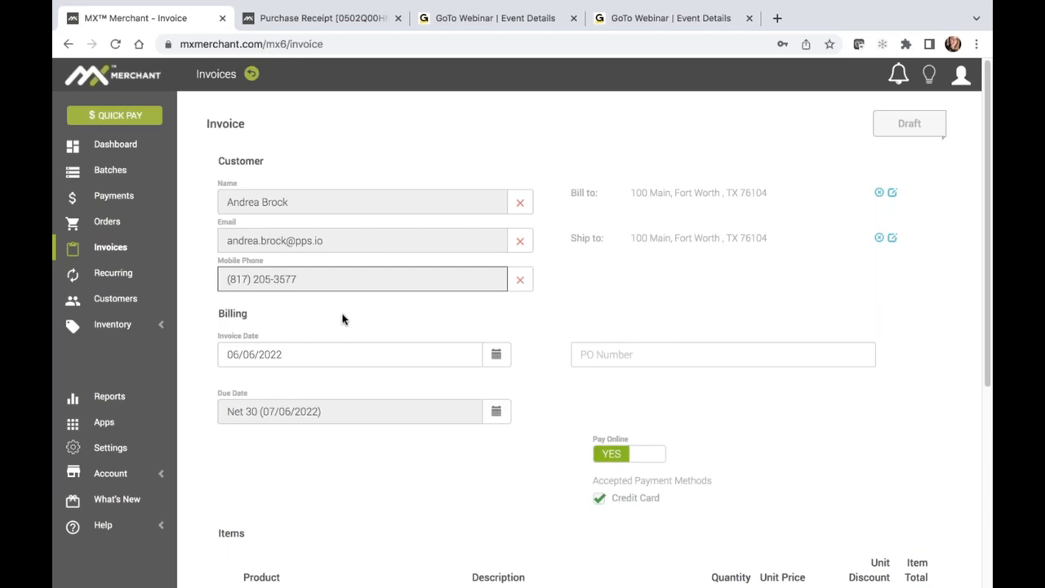
Set the invoice's due date to the custom date 07/30/2022
{"action": "scroll", "coordinate": [343, 320], "scroll_direction": "down", "scroll_amount": 2}
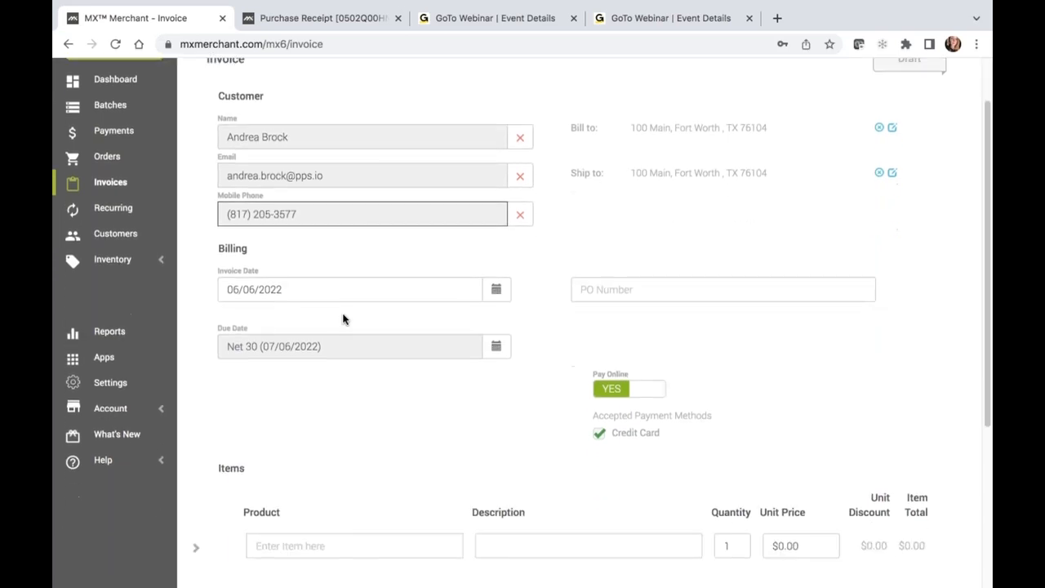
{"action": "left_click", "coordinate": [495, 291]}
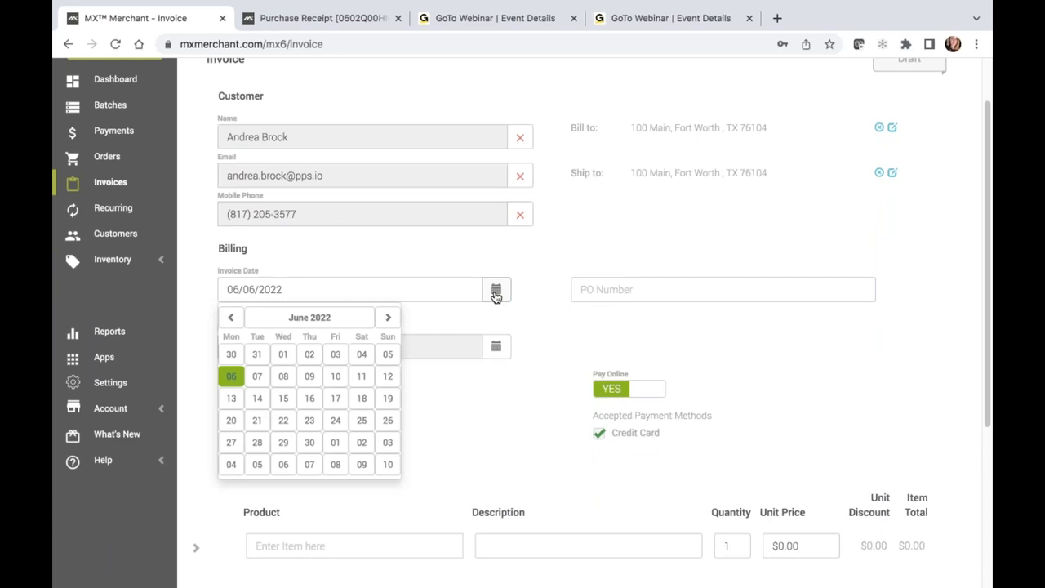
{"action": "left_click", "coordinate": [608, 290]}
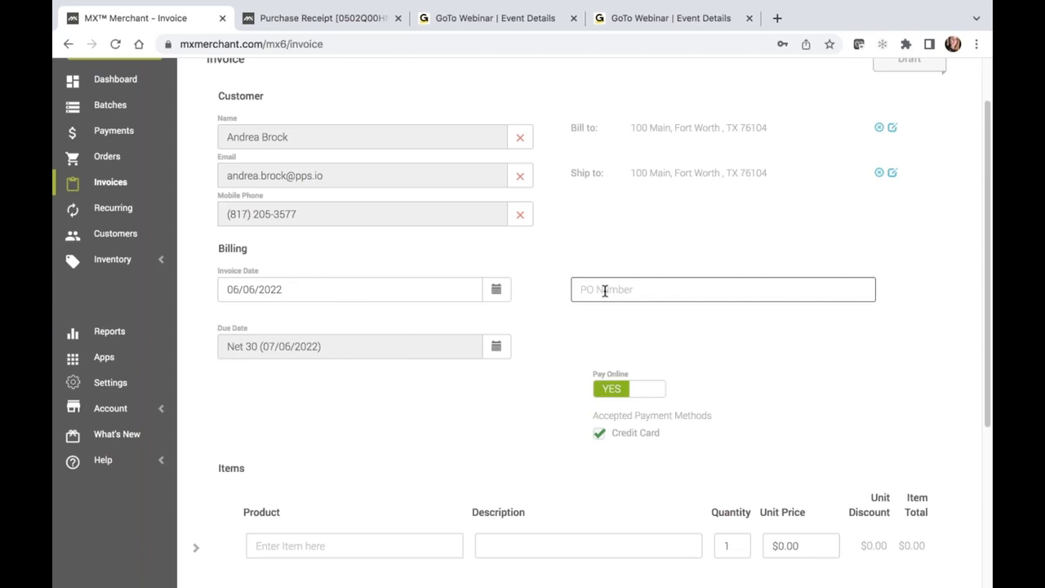
{"action": "scroll", "coordinate": [604, 291], "scroll_direction": "up", "scroll_amount": 1}
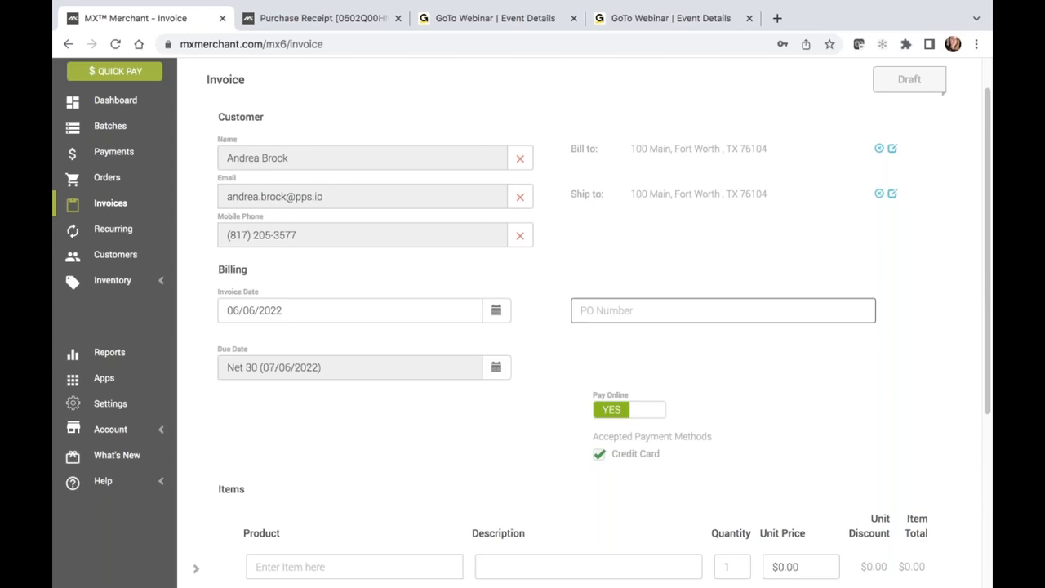
{"action": "scroll", "coordinate": [578, 291], "scroll_direction": "down", "scroll_amount": 1}
{"action": "scroll", "coordinate": [576, 291], "scroll_direction": "down", "scroll_amount": 1}
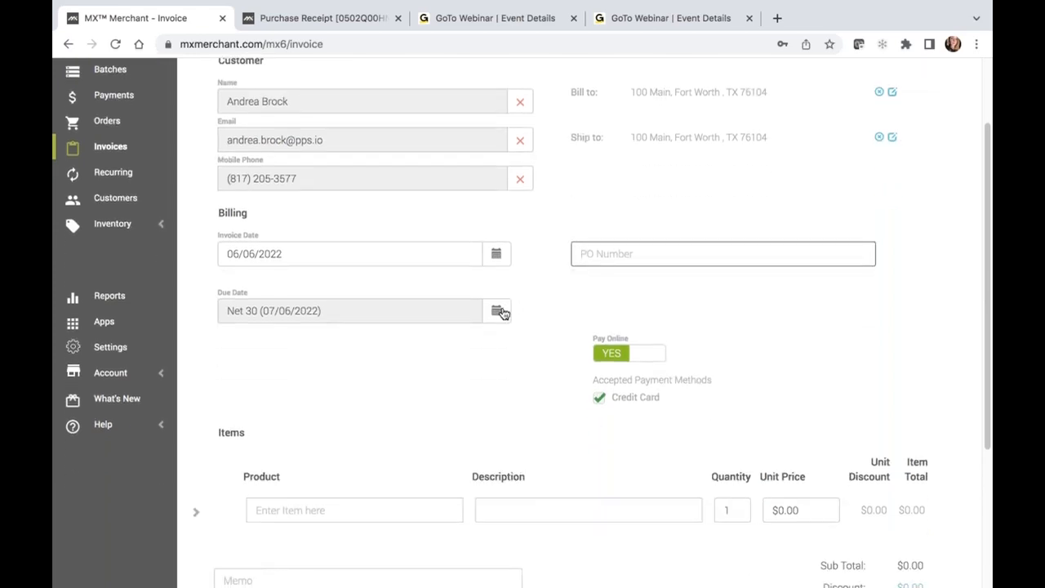
{"action": "left_click", "coordinate": [499, 312]}
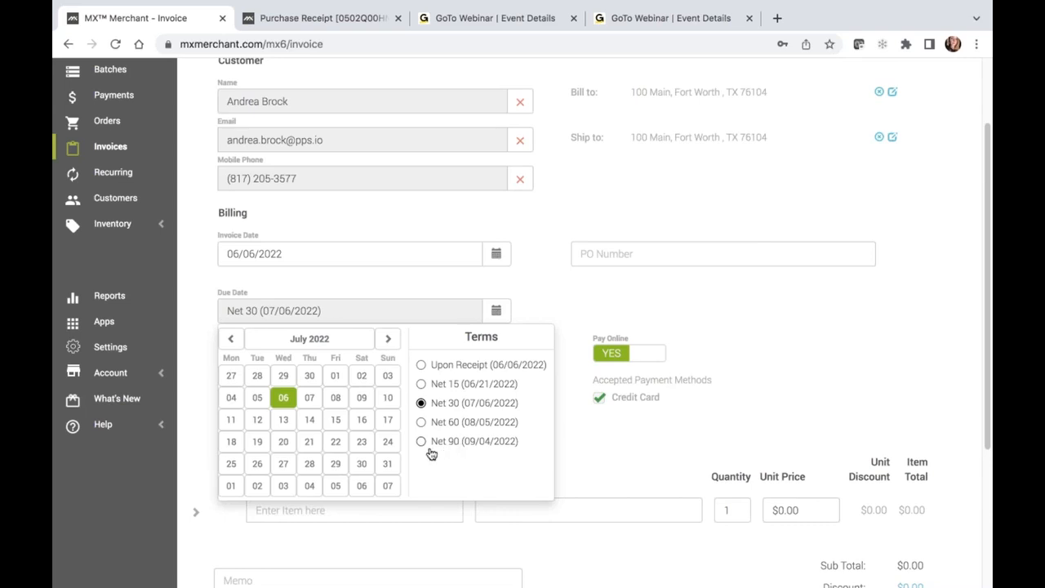
{"action": "left_click", "coordinate": [361, 463]}
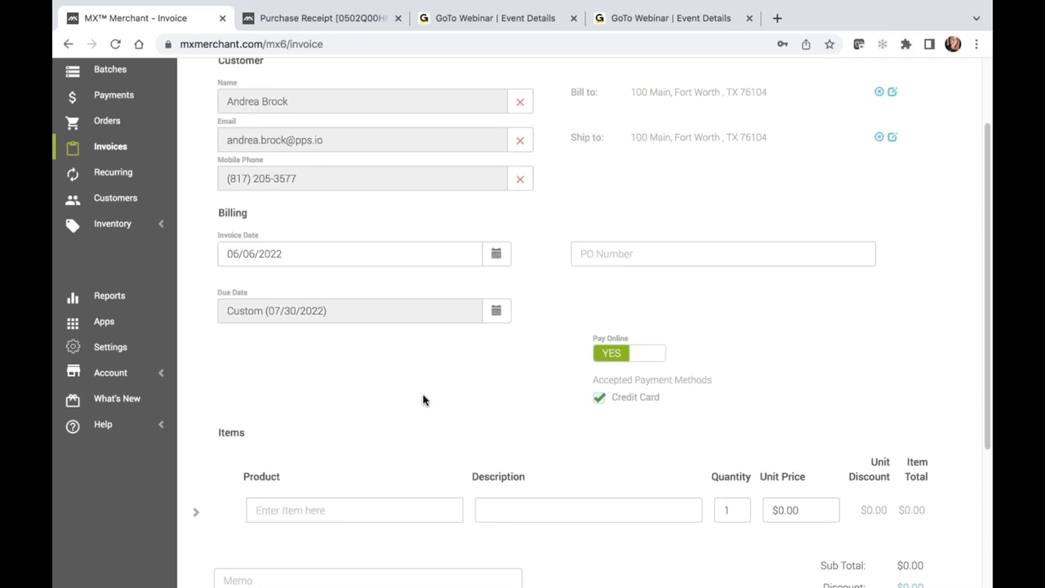
Add the item "Coffee cup" with description "white small" and unit price $5.00, and remove the empty item row
{"action": "scroll", "coordinate": [432, 387], "scroll_direction": "down", "scroll_amount": 3}
{"action": "scroll", "coordinate": [434, 387], "scroll_direction": "down", "scroll_amount": 1}
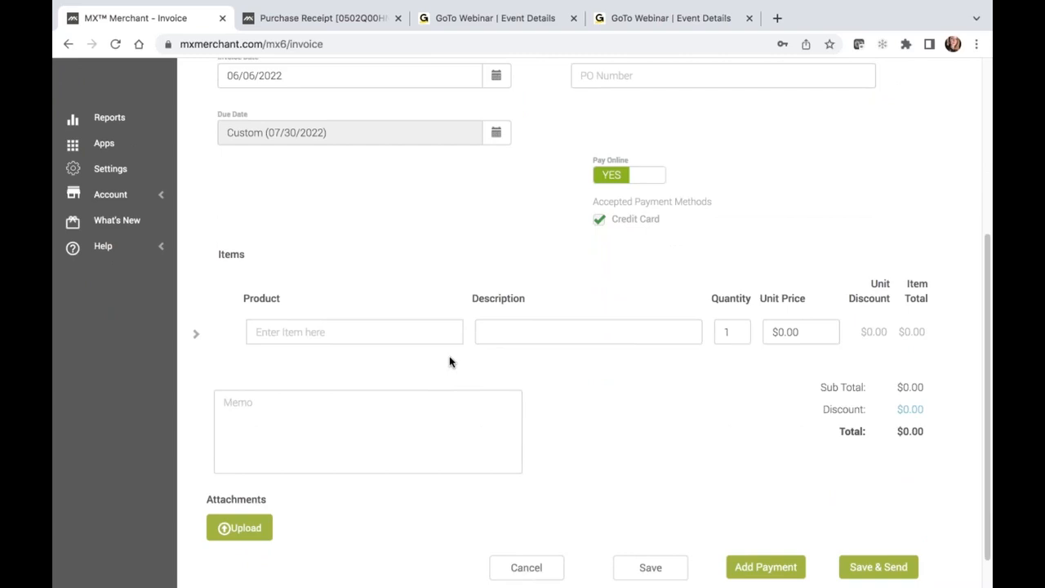
{"action": "left_click", "coordinate": [336, 332]}
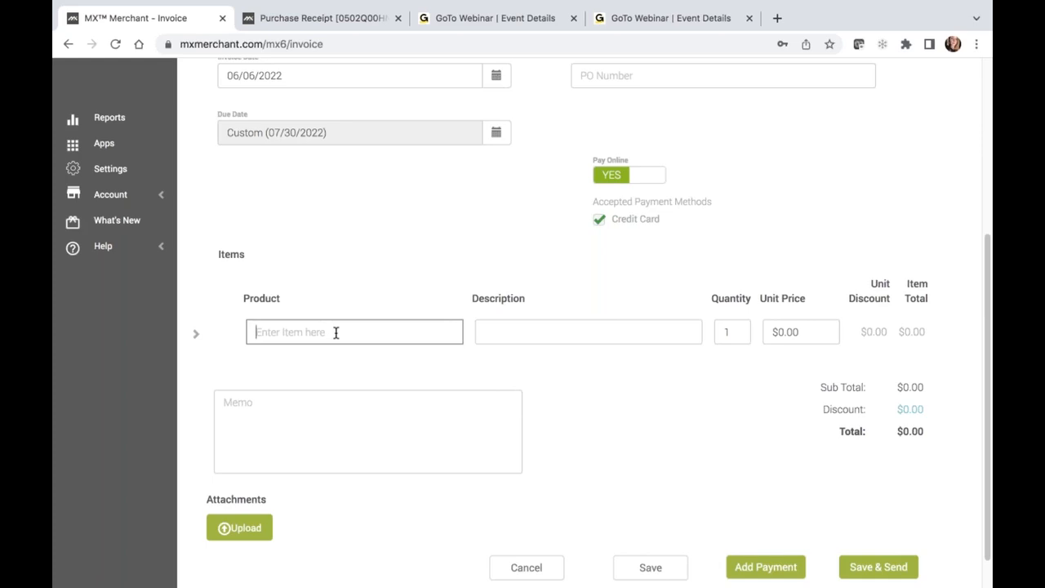
{"action": "type", "text": "Coffee cup"}
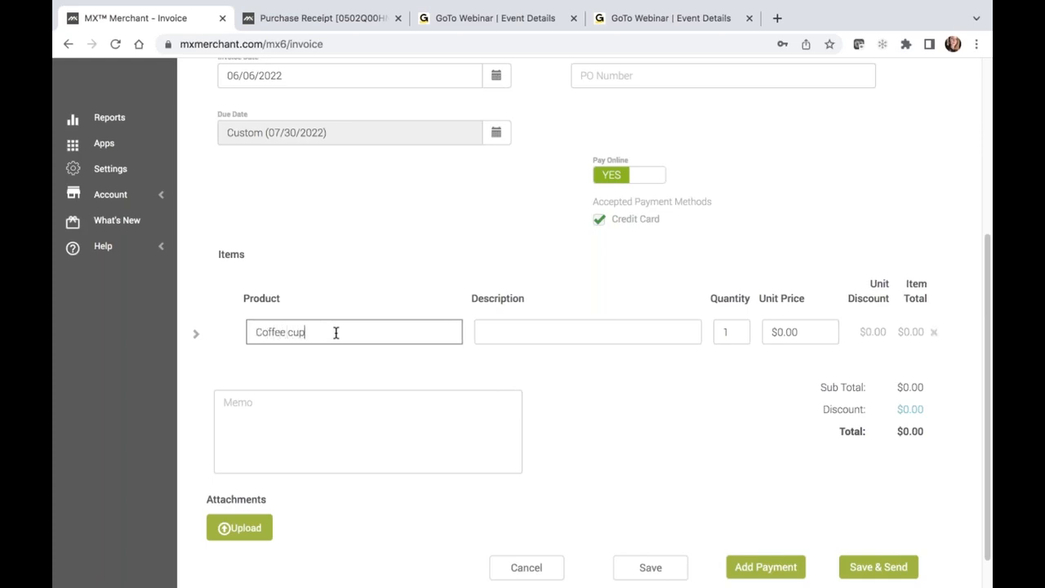
{"action": "key", "text": "Tab"}
{"action": "type", "text": "whi"}
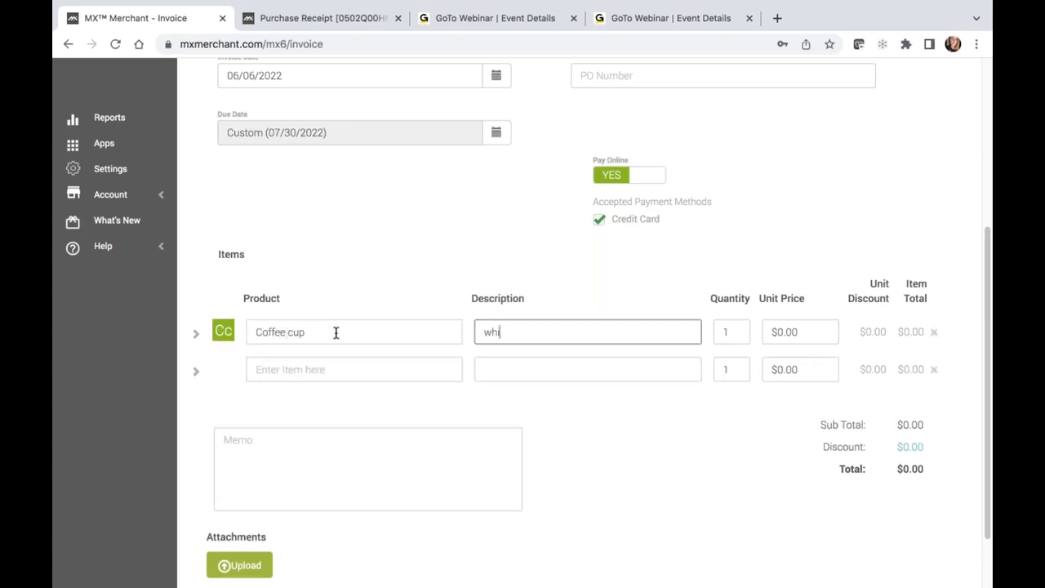
{"action": "type", "text": "te small"}
{"action": "key", "text": "Tab"}
{"action": "key", "text": "Tab"}
{"action": "type", "text": "5.00"}
{"action": "key", "text": "Tab"}
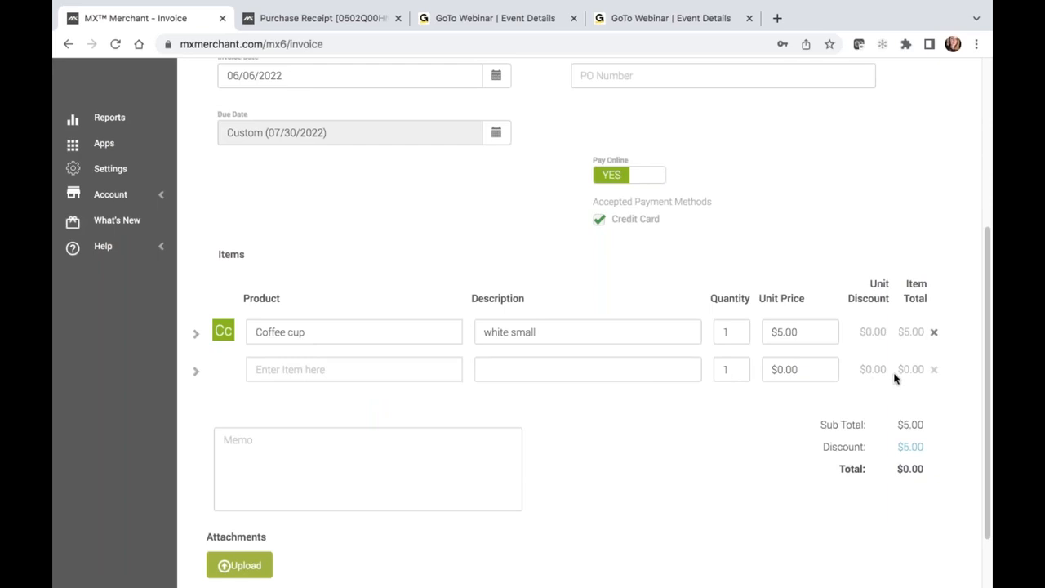
{"action": "left_click", "coordinate": [936, 374]}
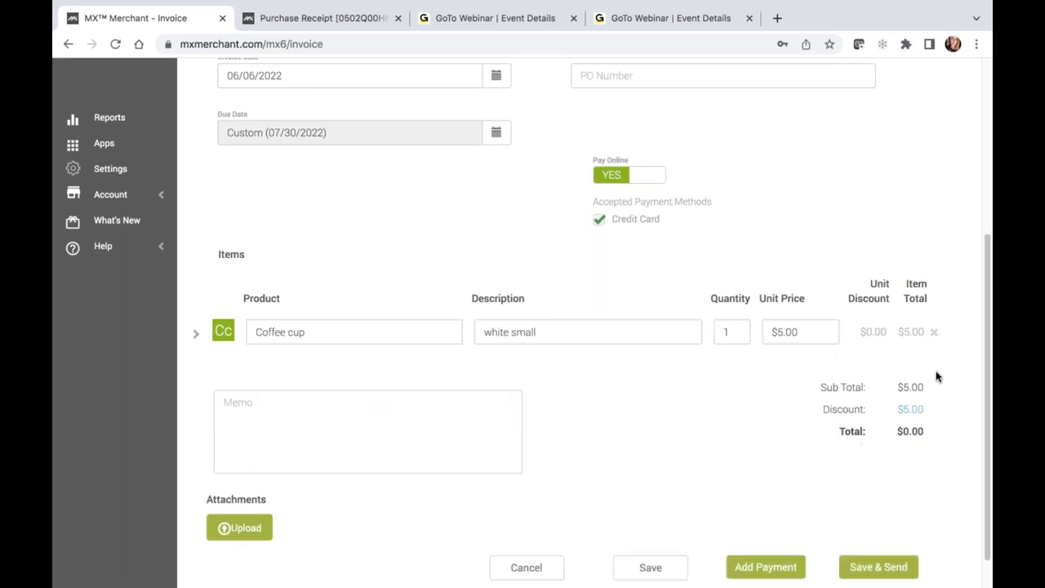
Look through the tax and discount options of the Coffee cup item and collapse its details again
{"action": "left_click", "coordinate": [196, 337]}
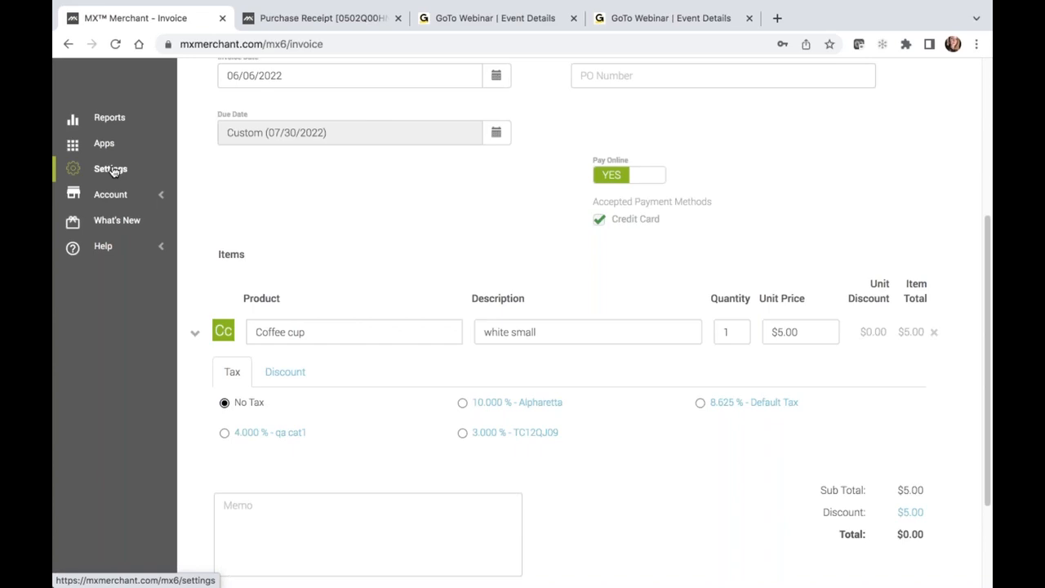
{"action": "left_click", "coordinate": [288, 381]}
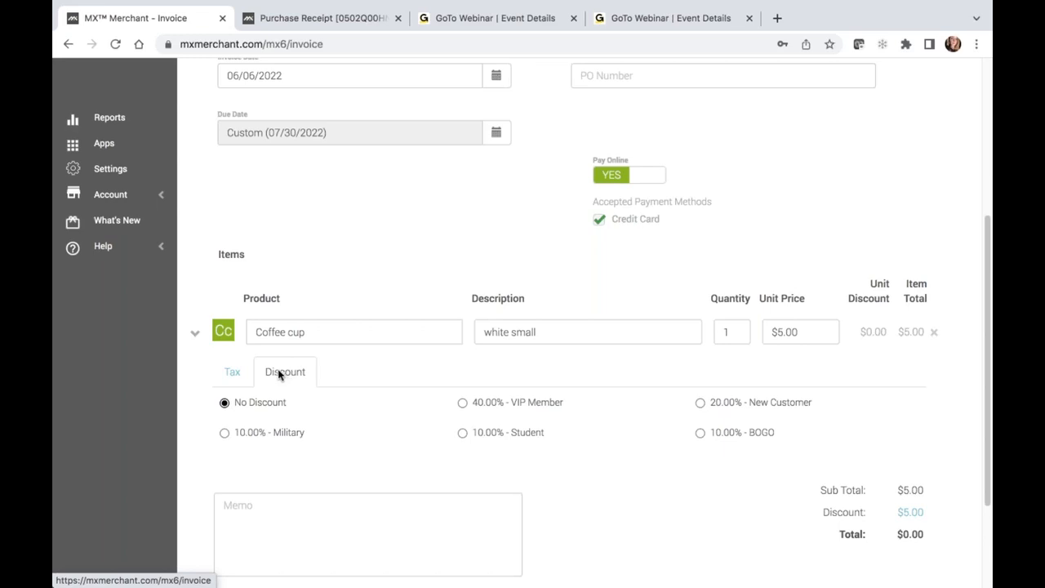
{"action": "left_click", "coordinate": [193, 340]}
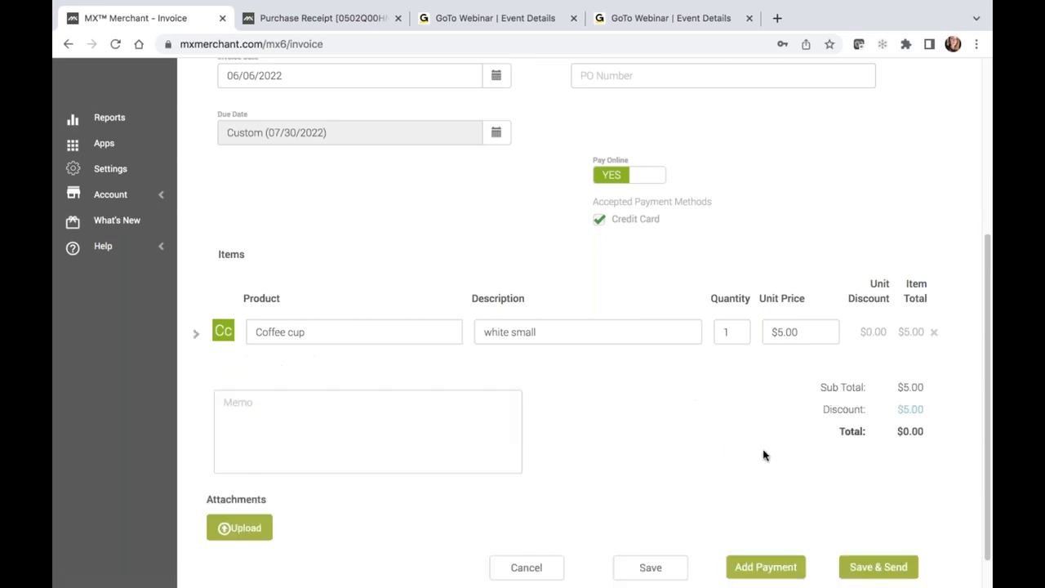
Remove both the $10.00 and the 10% order discounts from the invoice, and save and send it
{"action": "left_click", "coordinate": [910, 410]}
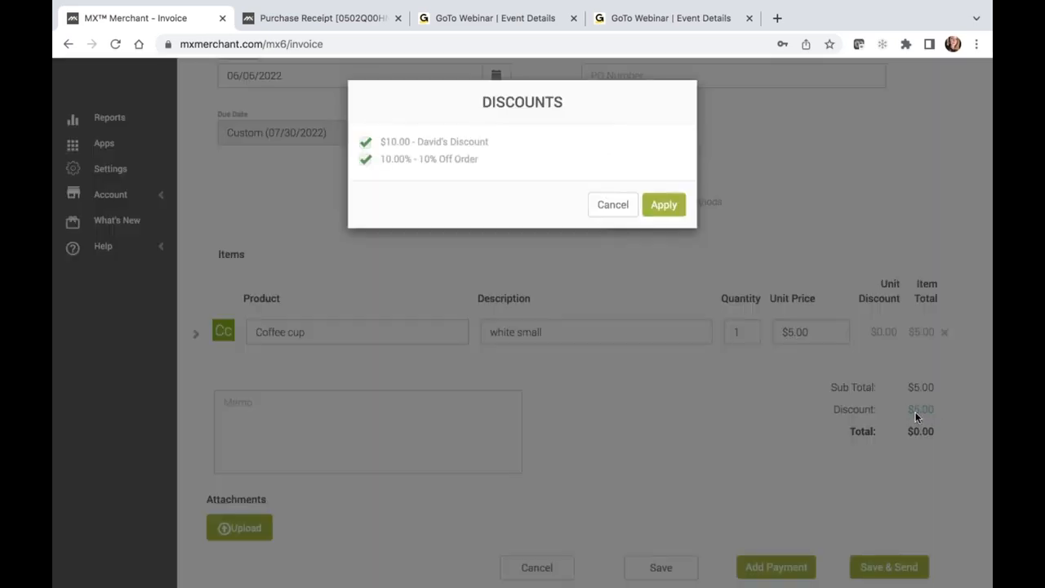
{"action": "left_click", "coordinate": [365, 142]}
{"action": "left_click", "coordinate": [365, 159]}
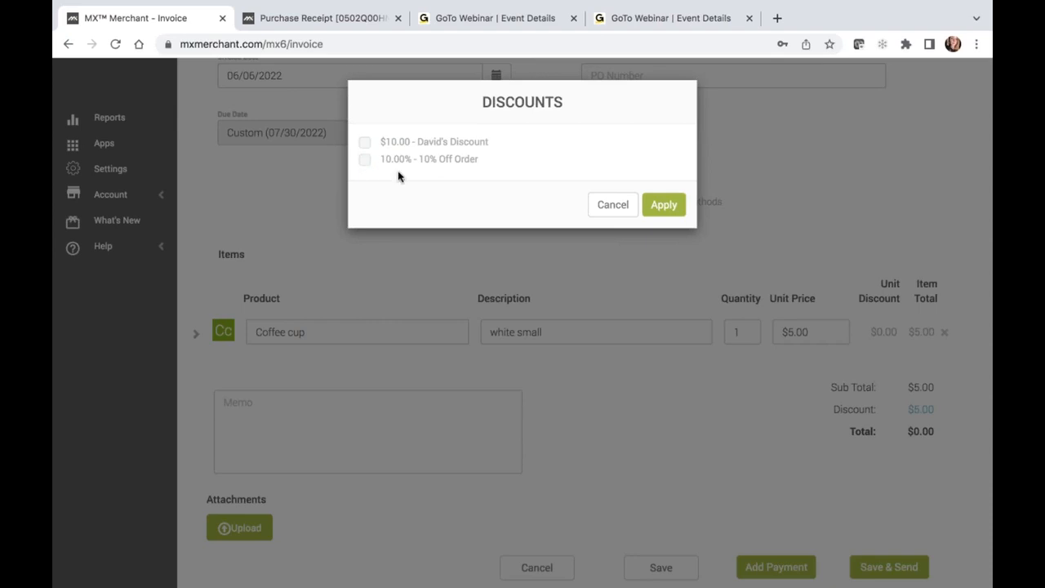
{"action": "left_click", "coordinate": [664, 205]}
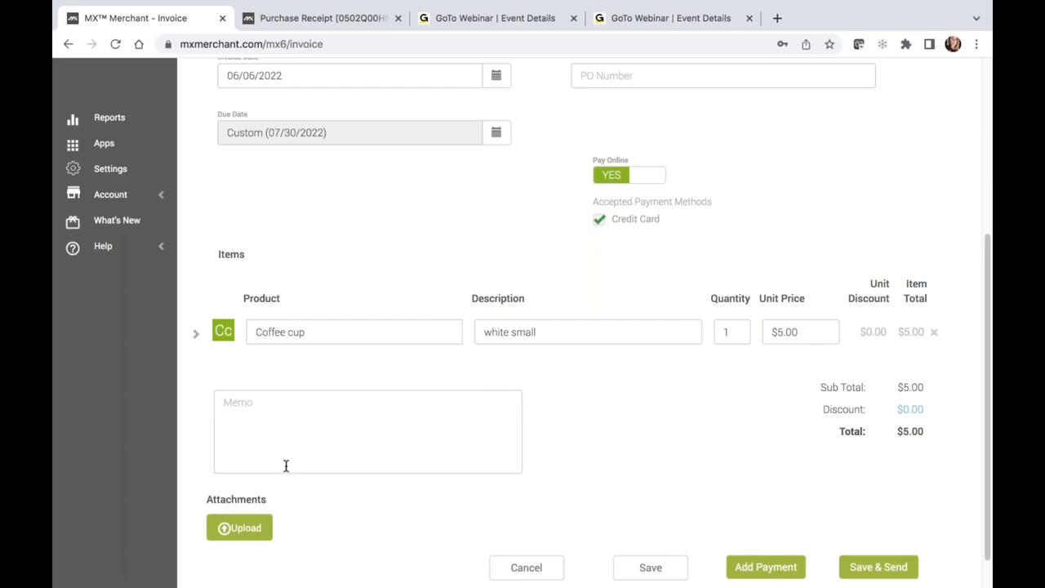
{"action": "scroll", "coordinate": [292, 522], "scroll_direction": "down", "scroll_amount": 1}
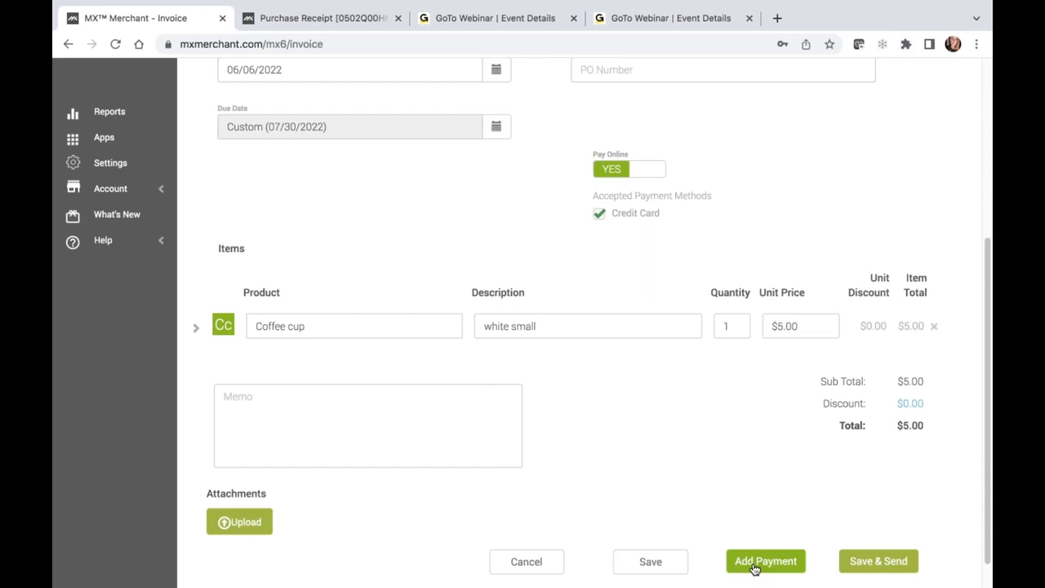
{"action": "left_click", "coordinate": [863, 561]}
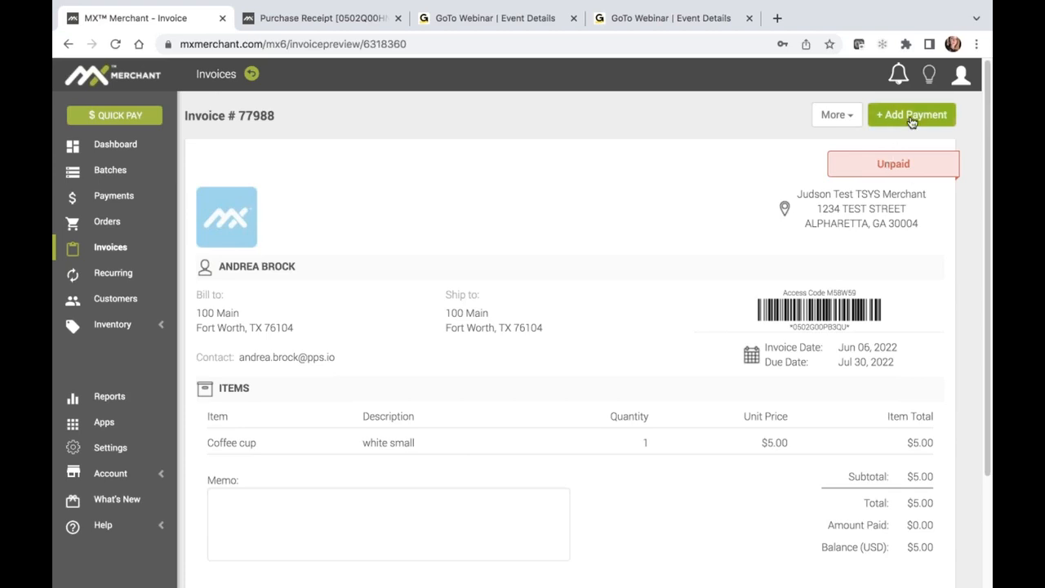
Open the printable copy of the sent invoice from its resend options and review its items, payment method, history and return policy
{"action": "left_click", "coordinate": [851, 123]}
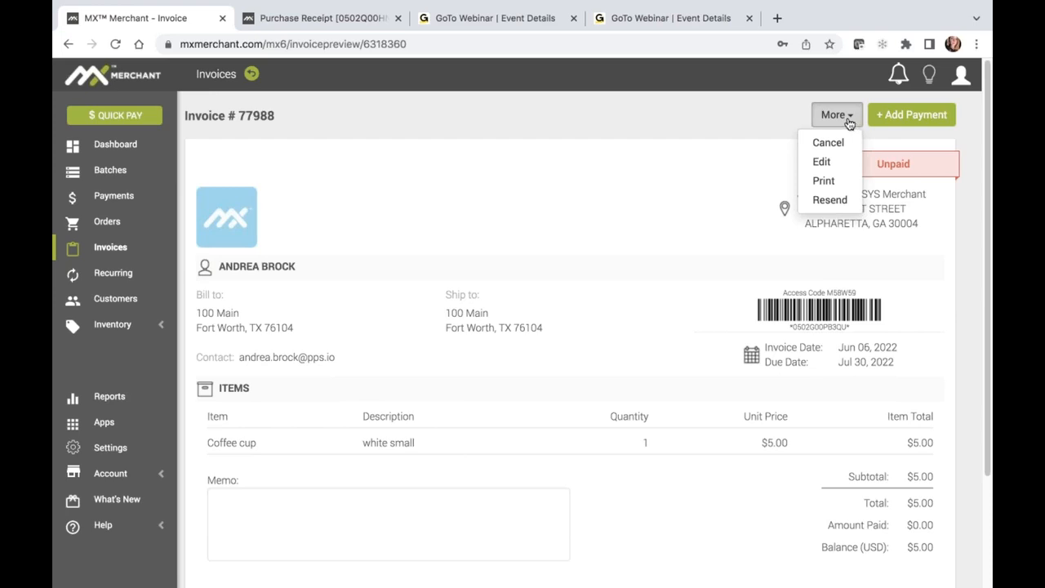
{"action": "left_click", "coordinate": [839, 201]}
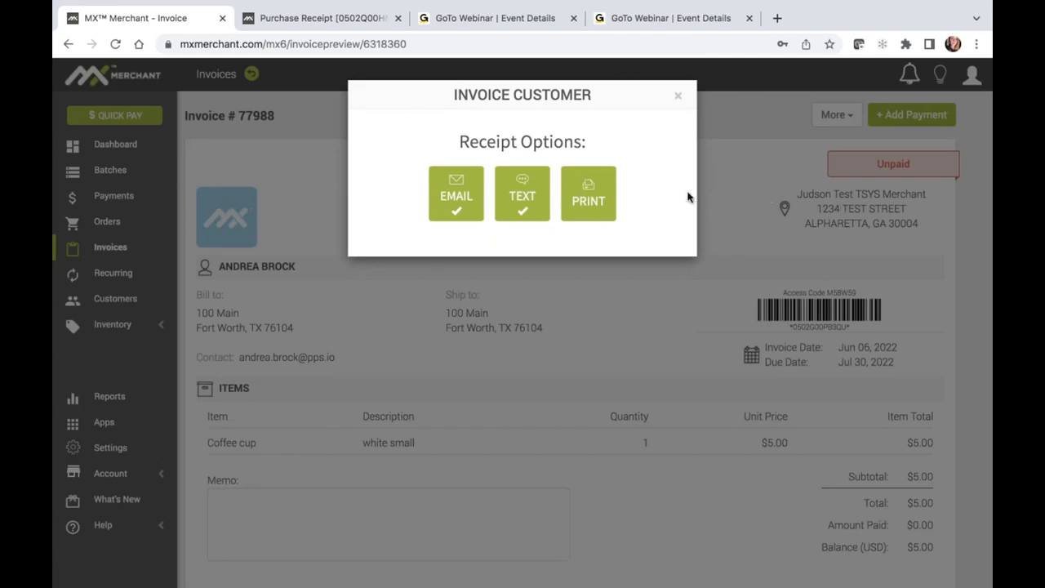
{"action": "left_click", "coordinate": [605, 194]}
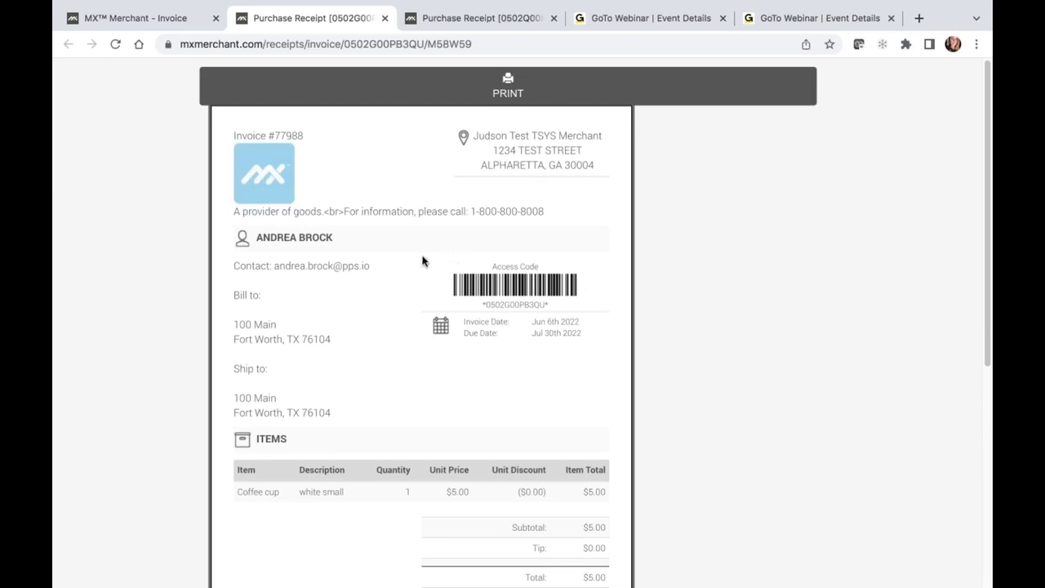
{"action": "scroll", "coordinate": [339, 327], "scroll_direction": "down", "scroll_amount": 2}
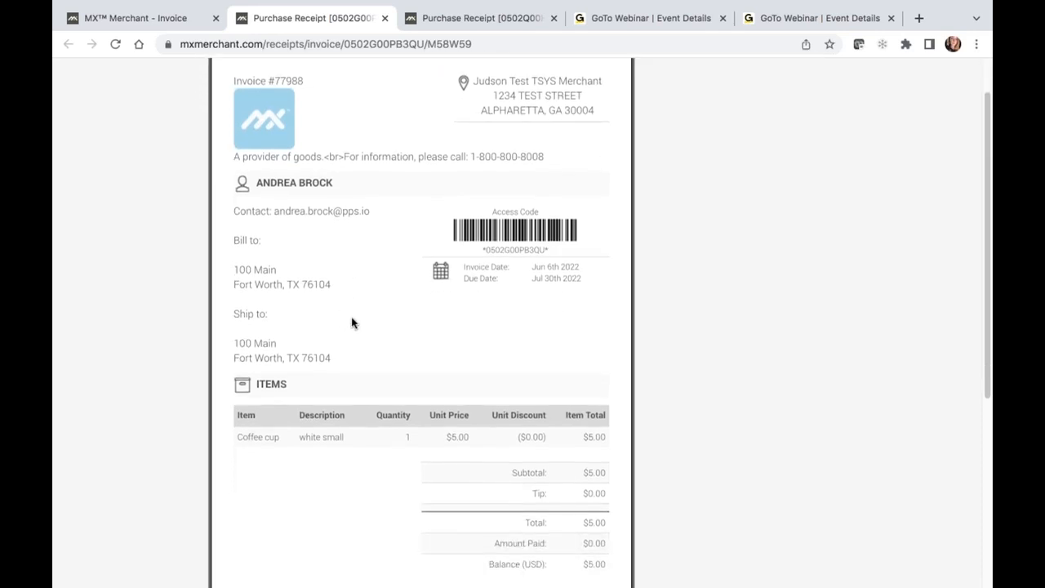
{"action": "scroll", "coordinate": [351, 323], "scroll_direction": "down", "scroll_amount": 1}
{"action": "scroll", "coordinate": [352, 323], "scroll_direction": "down", "scroll_amount": 2}
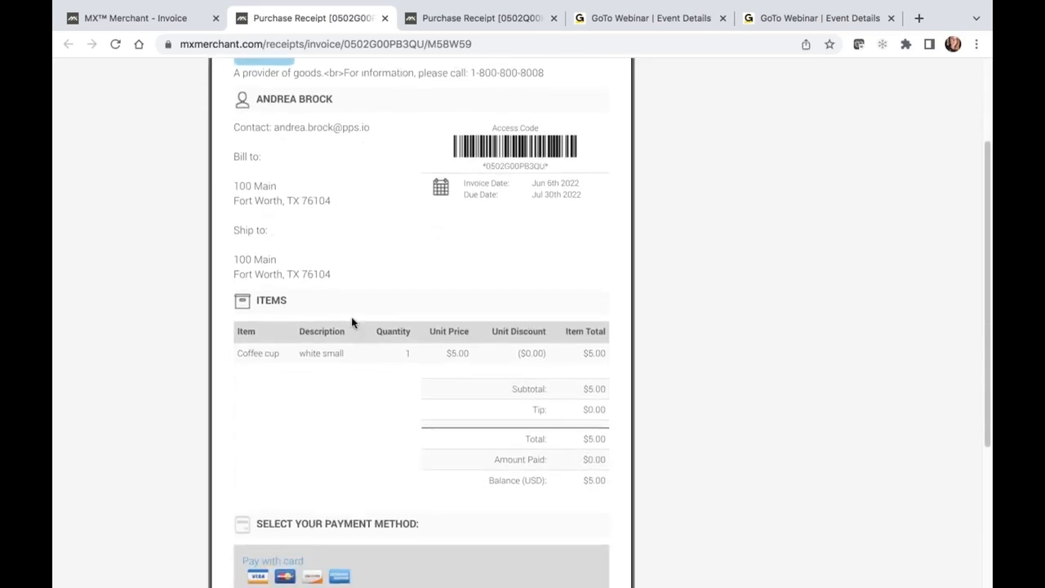
{"action": "scroll", "coordinate": [351, 323], "scroll_direction": "down", "scroll_amount": 2}
{"action": "scroll", "coordinate": [352, 323], "scroll_direction": "down", "scroll_amount": 1}
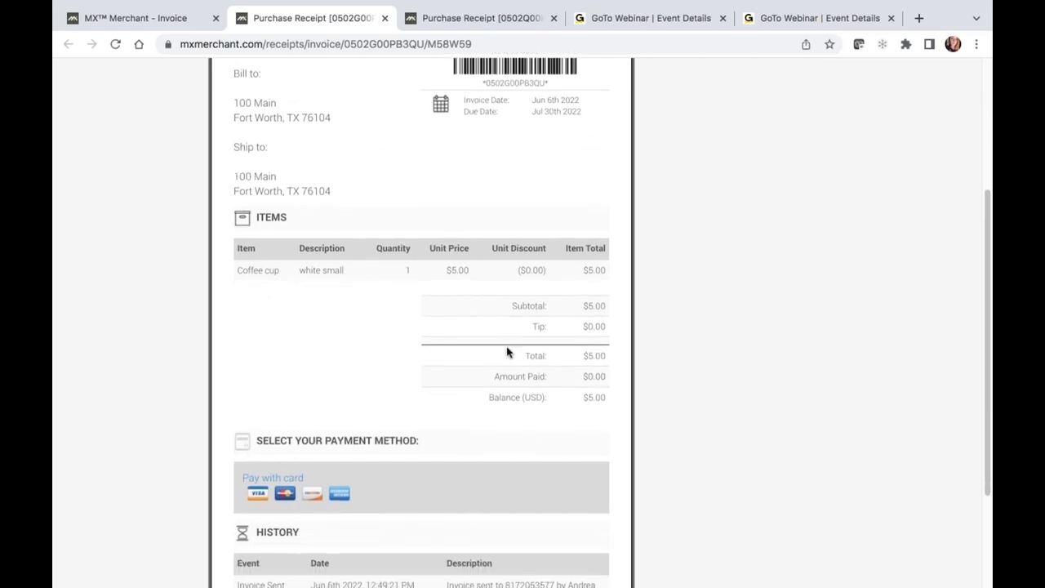
{"action": "scroll", "coordinate": [582, 406], "scroll_direction": "down", "scroll_amount": 5}
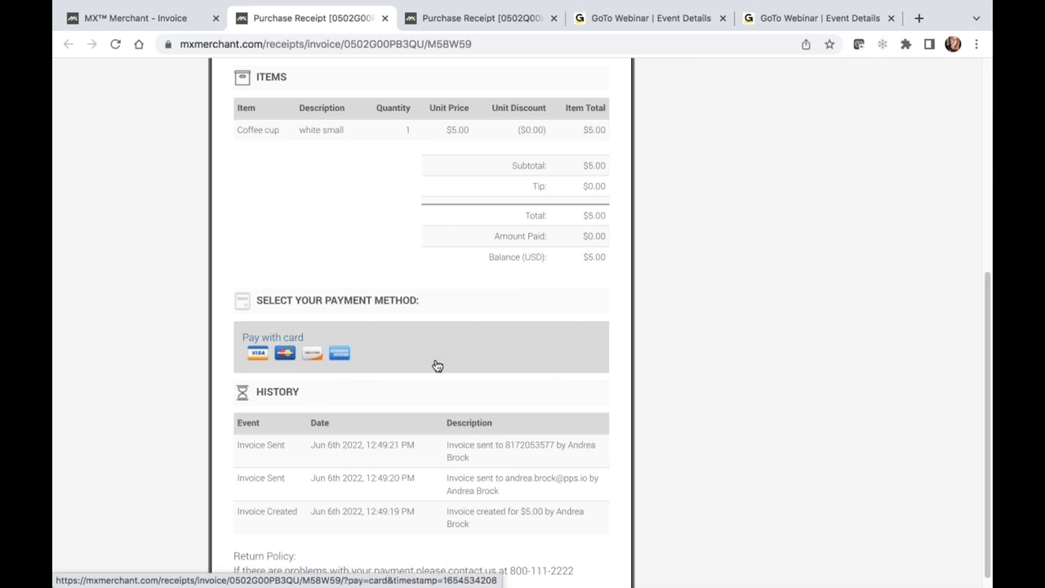
{"action": "scroll", "coordinate": [437, 366], "scroll_direction": "down", "scroll_amount": 1}
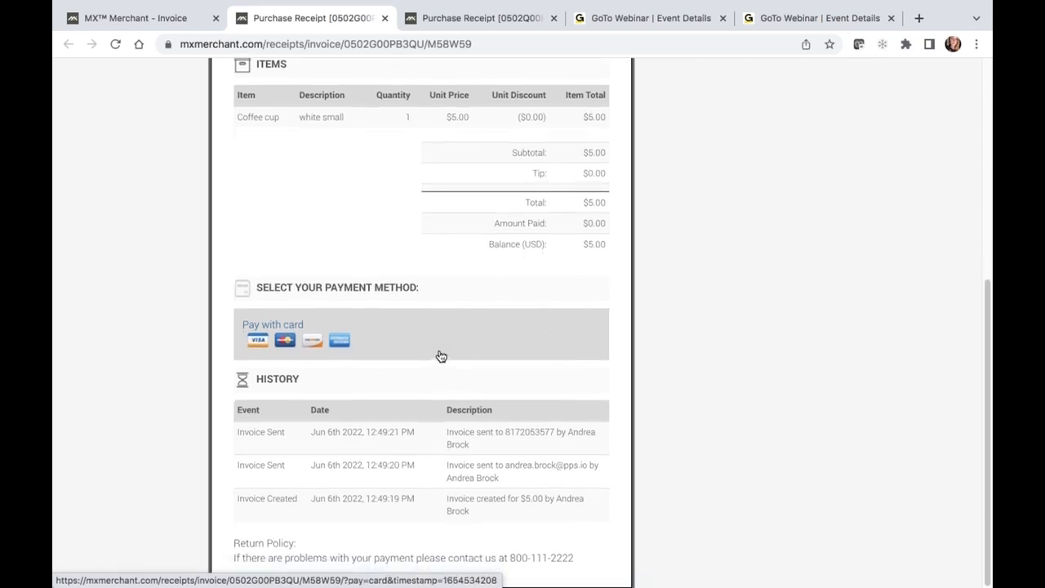